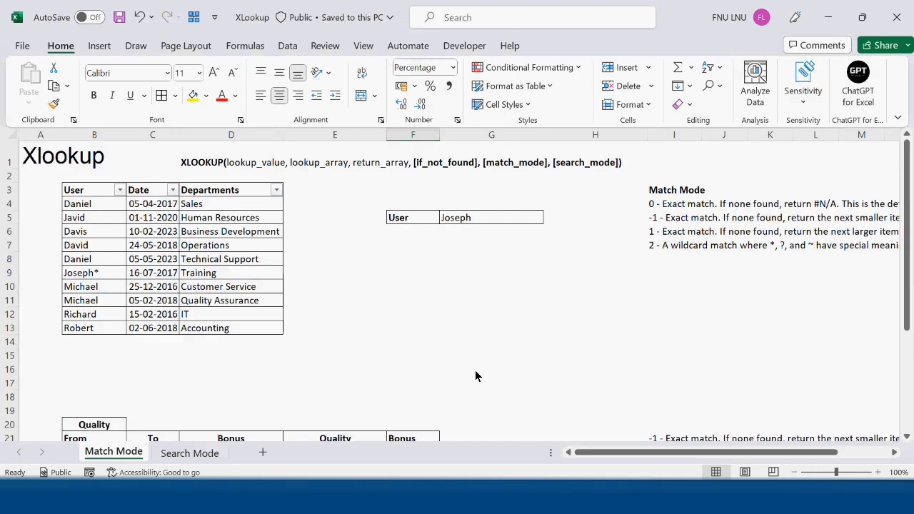
Review the Quality table's From/To ranges and their Bonus amounts
{"action": "scroll", "coordinate": [505, 353], "scroll_direction": "down", "scroll_amount": 5}
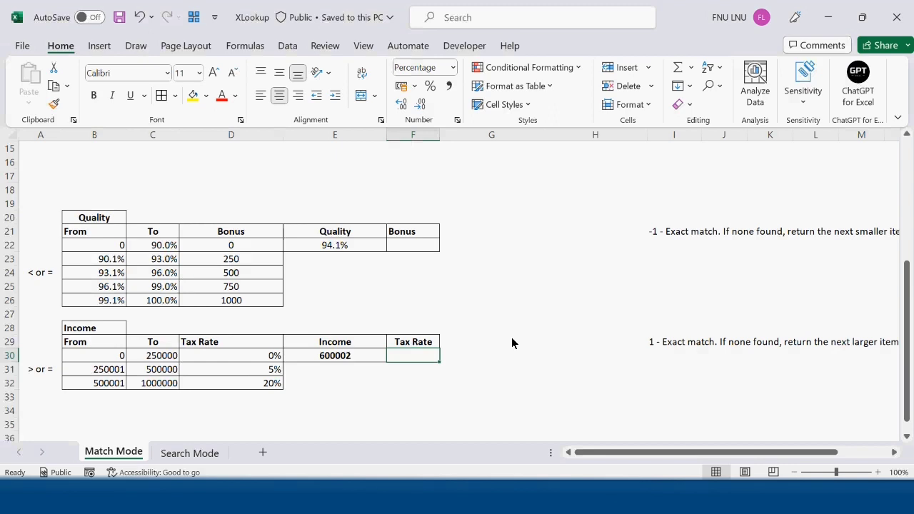
{"action": "left_click", "coordinate": [455, 302]}
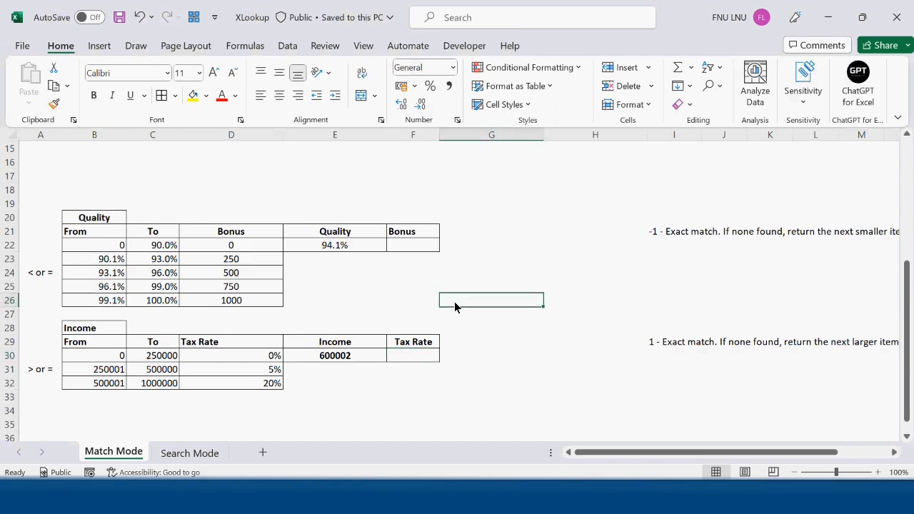
{"action": "left_click", "coordinate": [169, 245]}
{"action": "left_click", "coordinate": [256, 242]}
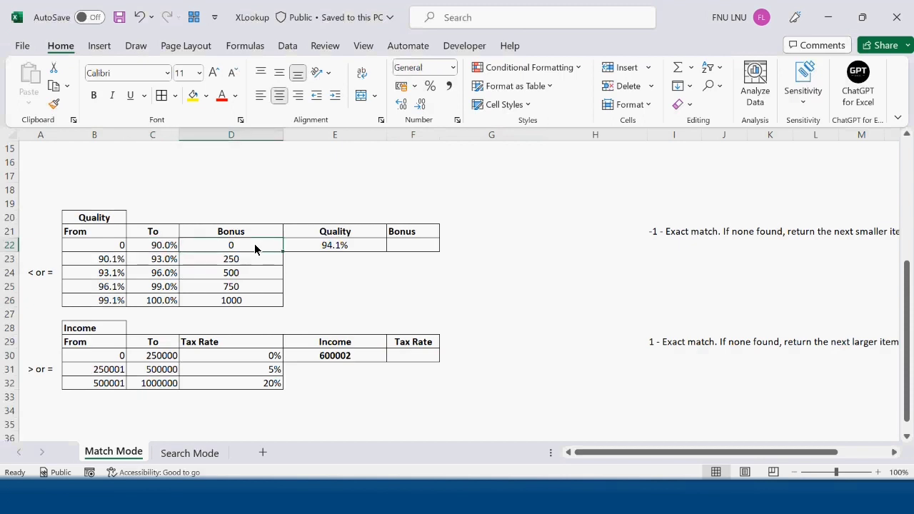
{"action": "left_click_drag", "start_coordinate": [105, 263], "coordinate": [160, 266]}
{"action": "left_click", "coordinate": [253, 263]}
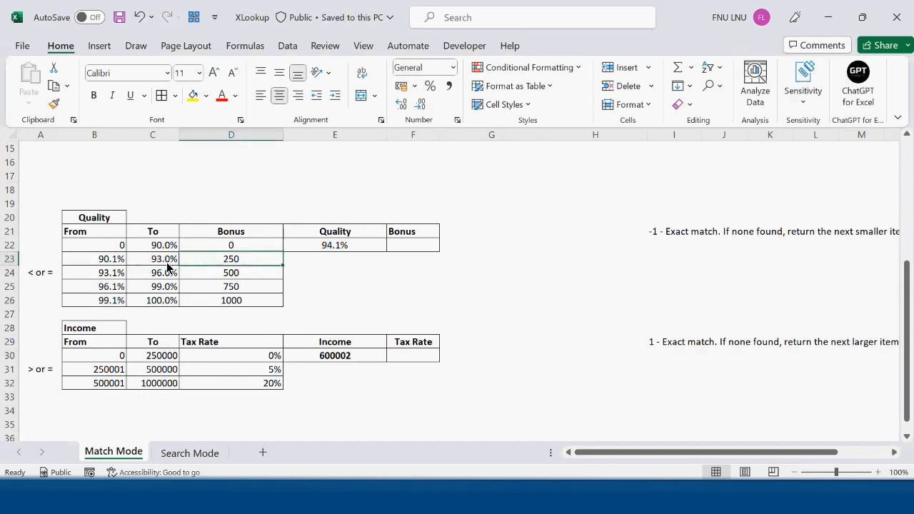
{"action": "left_click", "coordinate": [167, 265]}
{"action": "left_click", "coordinate": [229, 266]}
{"action": "left_click", "coordinate": [170, 280]}
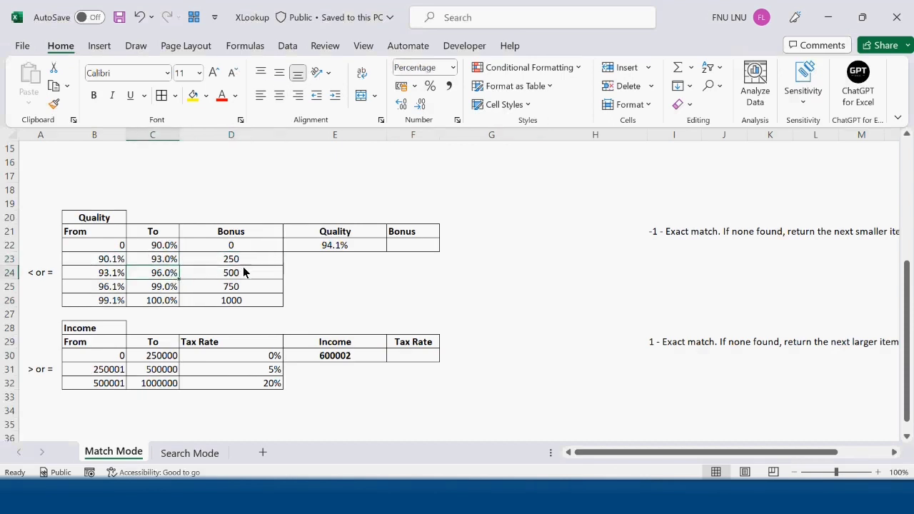
{"action": "left_click", "coordinate": [243, 273]}
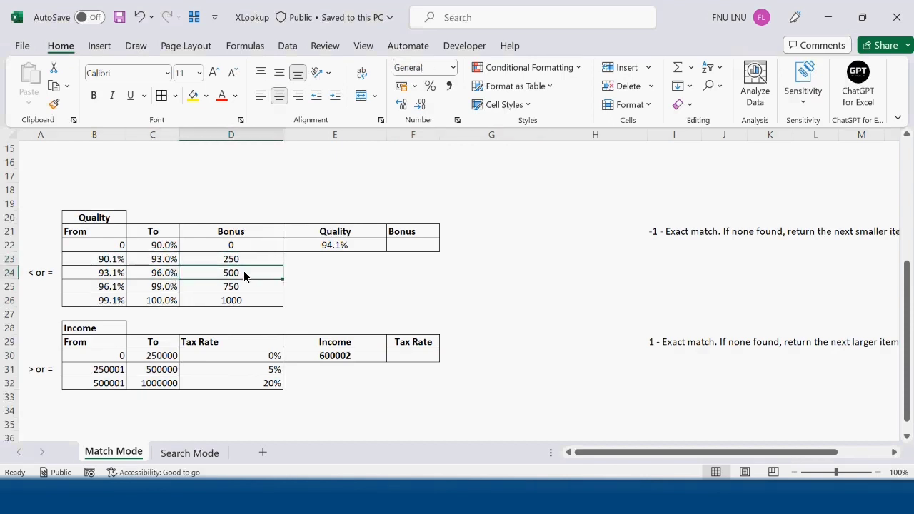
{"action": "left_click", "coordinate": [160, 301]}
{"action": "left_click", "coordinate": [266, 309]}
{"action": "left_click", "coordinate": [110, 301]}
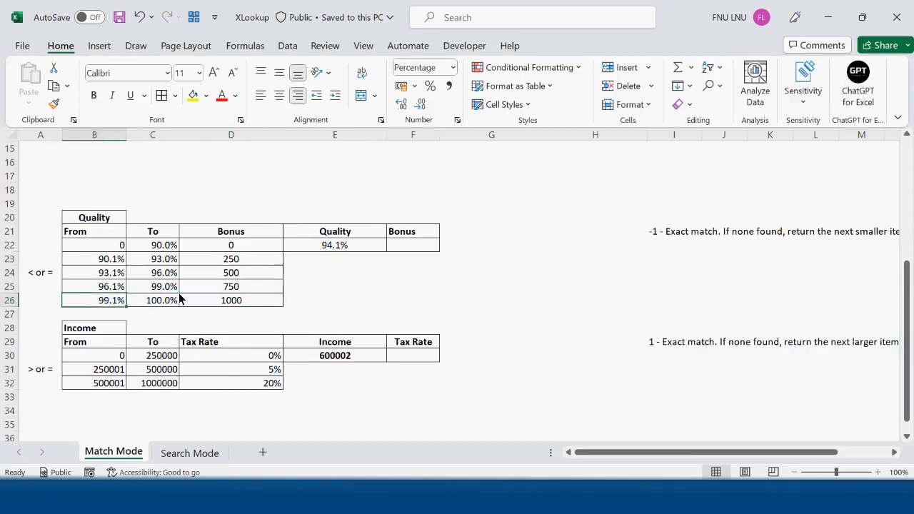
{"action": "left_click", "coordinate": [176, 300]}
{"action": "left_click", "coordinate": [237, 301]}
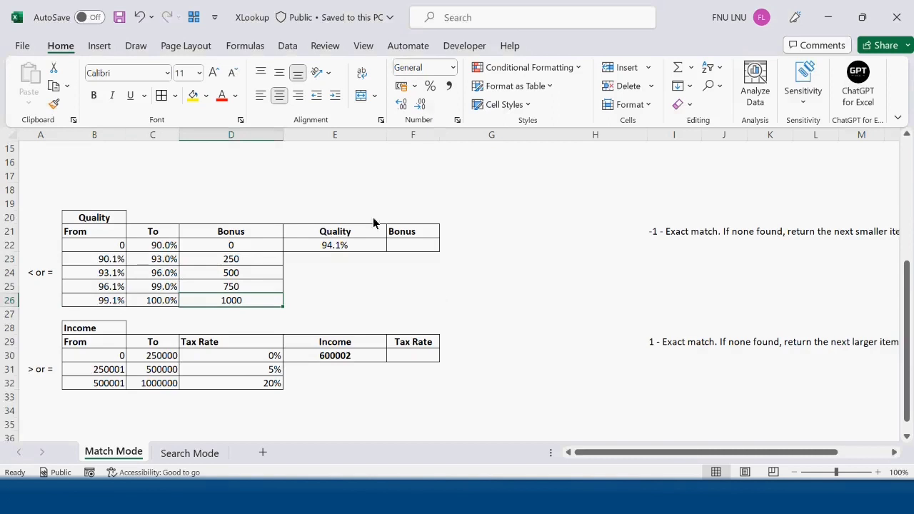
{"action": "left_click", "coordinate": [345, 245]}
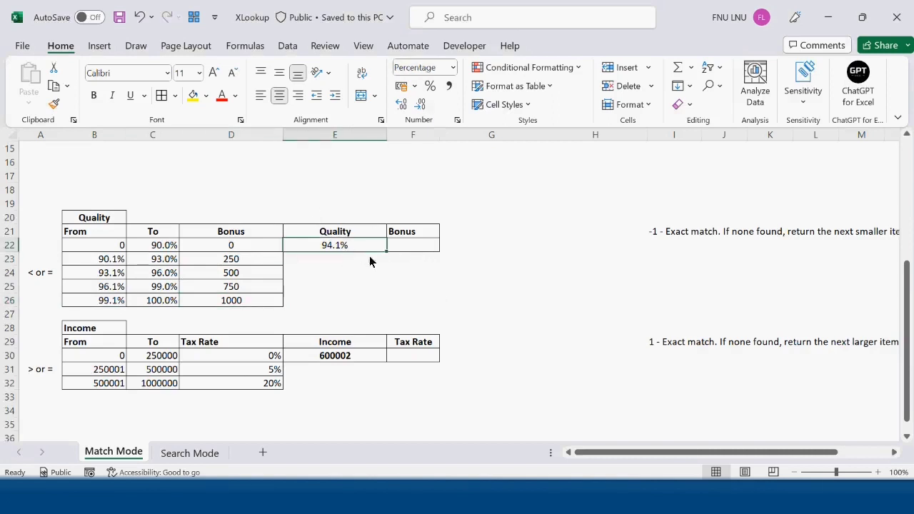
In F24, start an XLOOKUP using E22 as lookup value, B21:B26 as lookup array and D21:D26 as return array
{"action": "left_click", "coordinate": [406, 272]}
{"action": "type", "text": "=xl"}
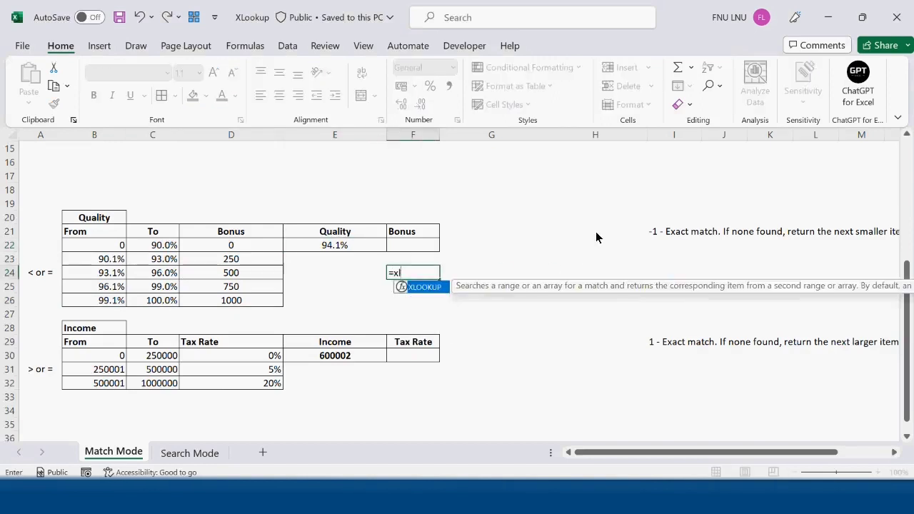
{"action": "key", "text": "Tab"}
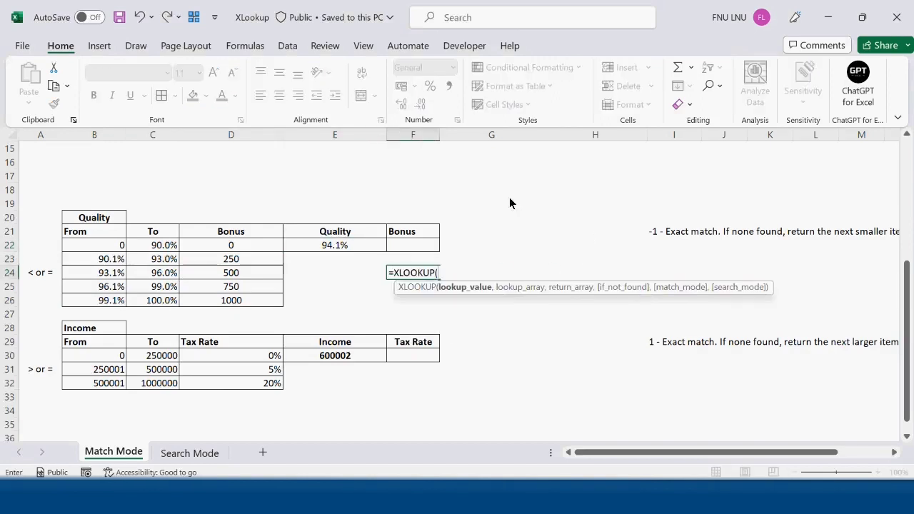
{"action": "left_click", "coordinate": [341, 245]}
{"action": "type", "text": ","}
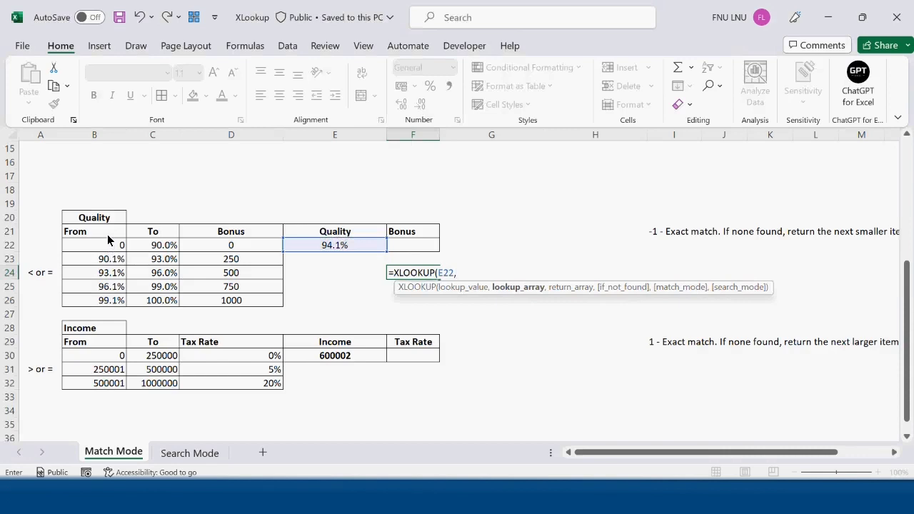
{"action": "left_click_drag", "start_coordinate": [107, 235], "coordinate": [107, 298]}
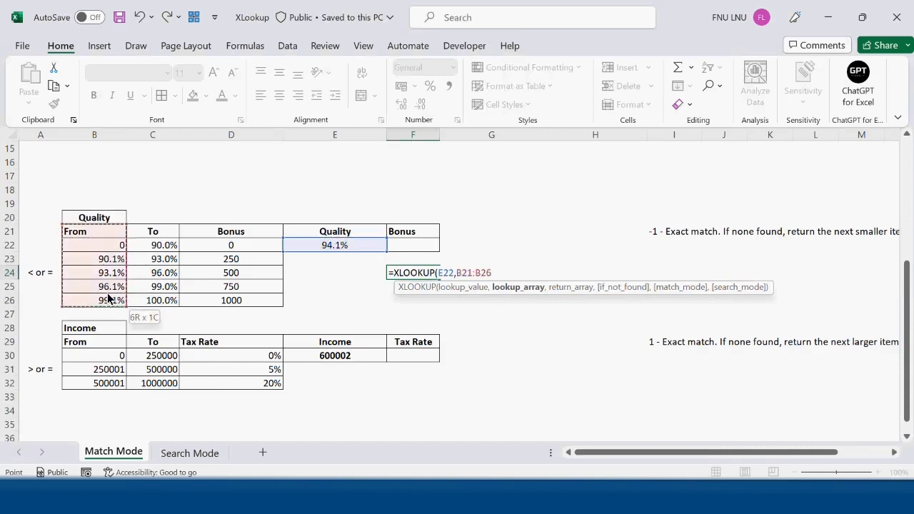
{"action": "type", "text": ","}
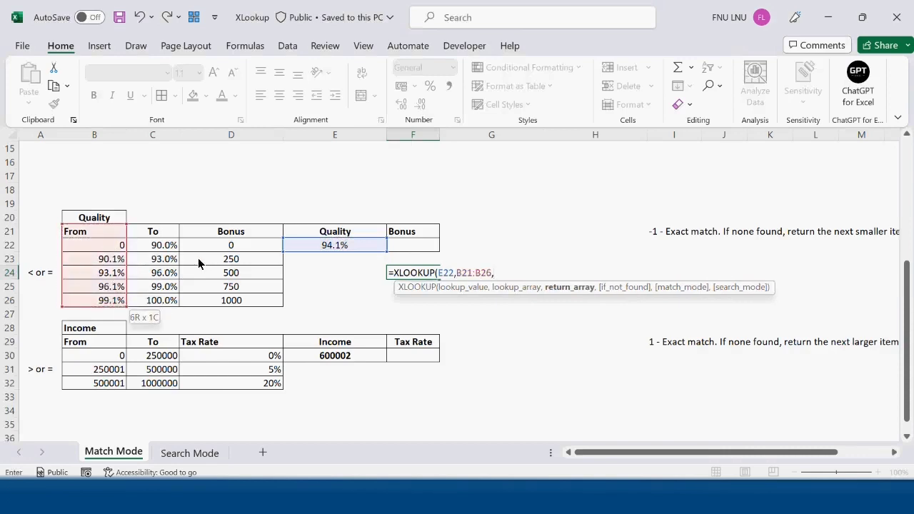
{"action": "left_click_drag", "start_coordinate": [236, 239], "coordinate": [247, 300]}
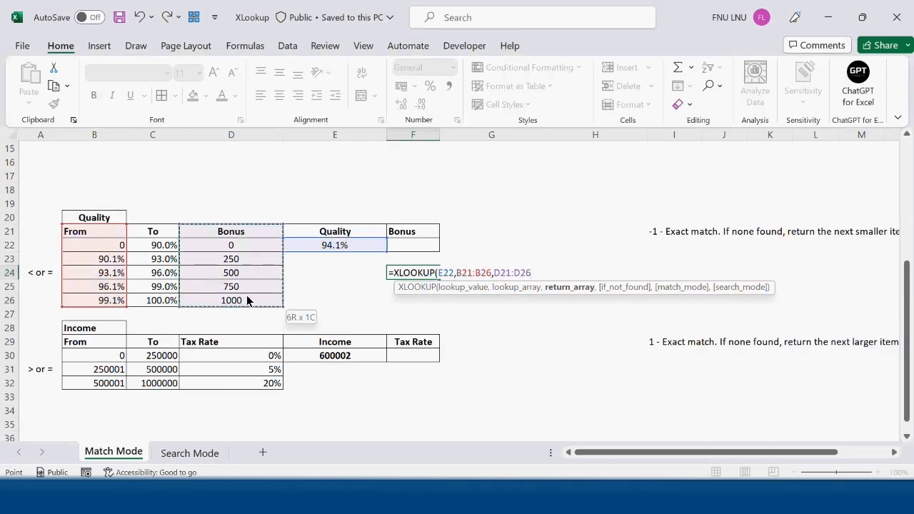
{"action": "type", "text": ","}
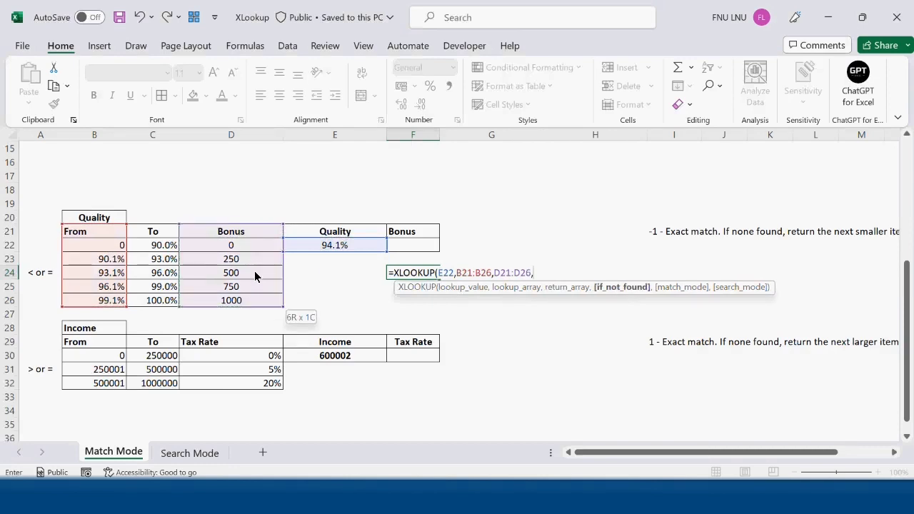
{"action": "type", "text": "\"Not Found\","}
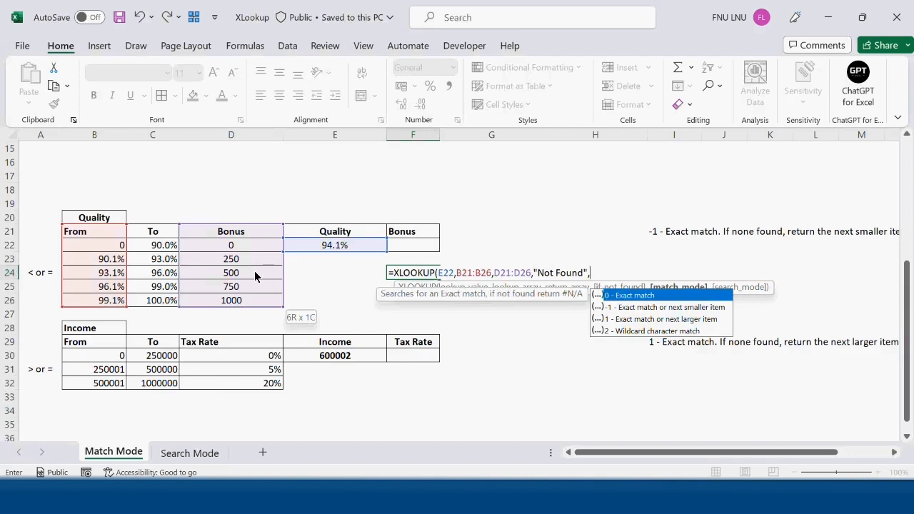
Complete the XLOOKUP with "Not Found" as if_not_found and match mode -1 (exact match or next smaller item)
{"action": "left_click", "coordinate": [662, 308]}
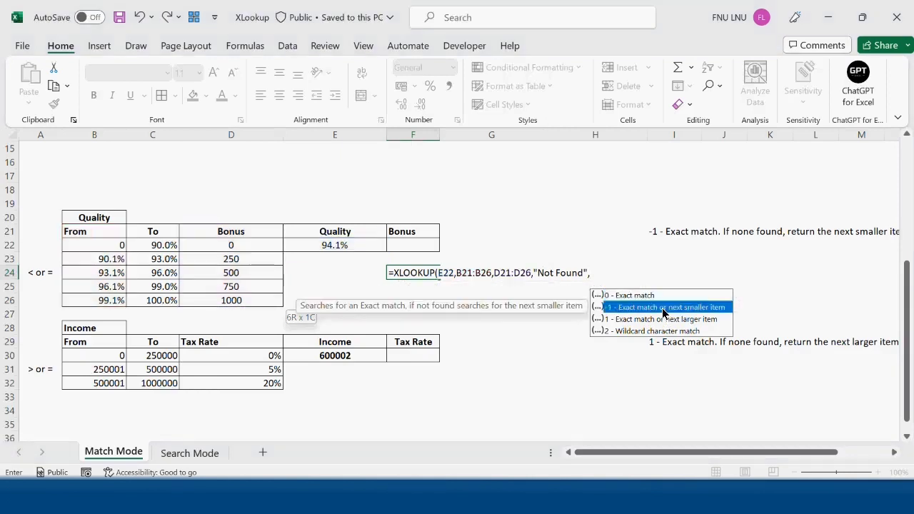
{"action": "double_click", "coordinate": [661, 307]}
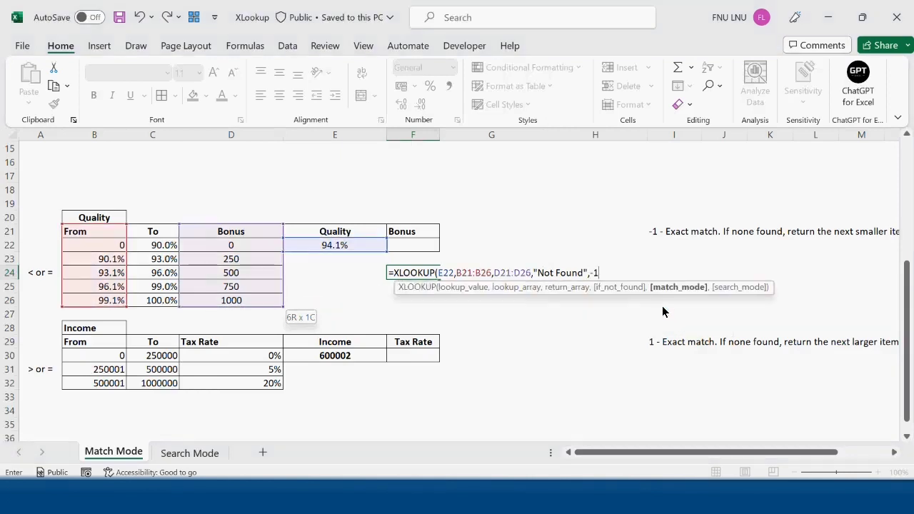
{"action": "type", "text": ")"}
{"action": "key", "text": "Return"}
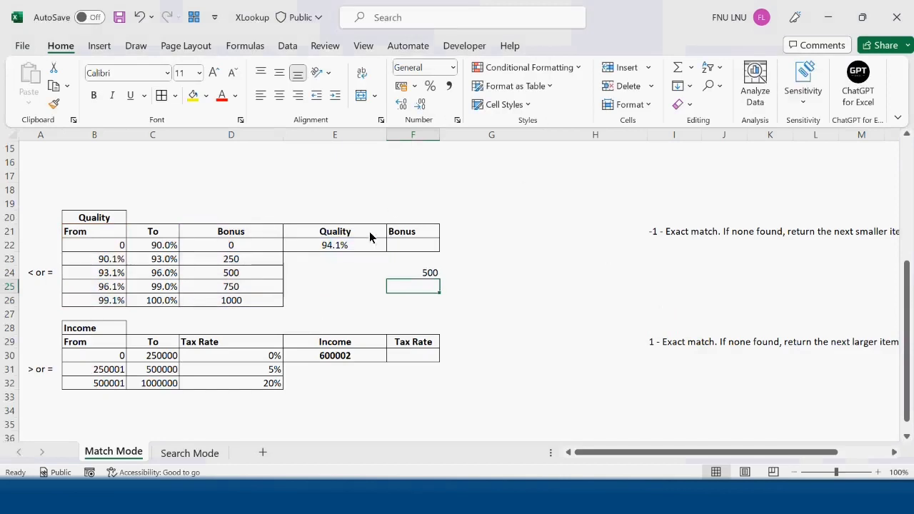
Center-align the bonus result in F24
{"action": "left_click", "coordinate": [338, 246]}
{"action": "left_click", "coordinate": [424, 275]}
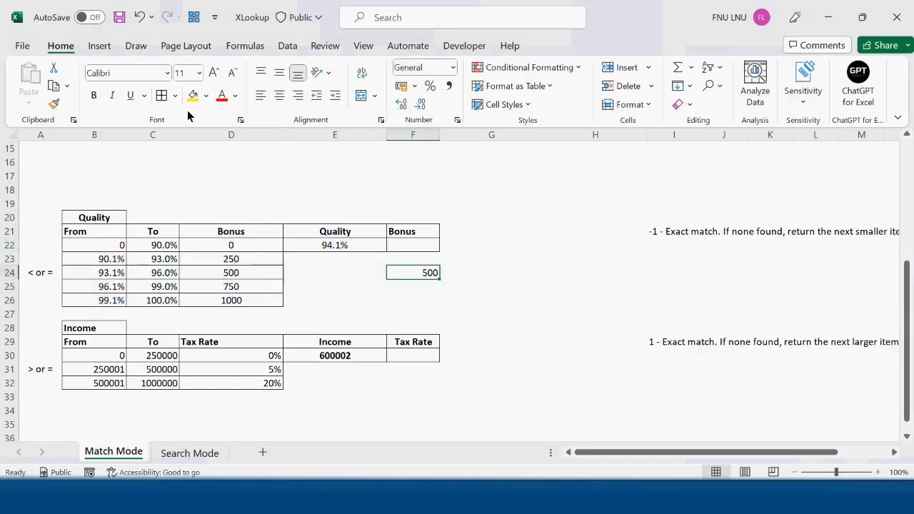
{"action": "left_click", "coordinate": [279, 97]}
{"action": "left_click", "coordinate": [459, 274]}
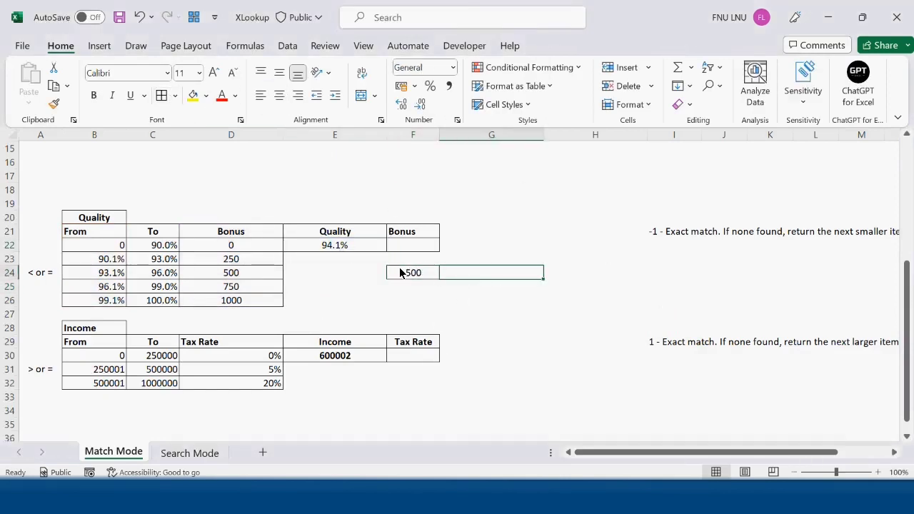
{"action": "left_click", "coordinate": [402, 273]}
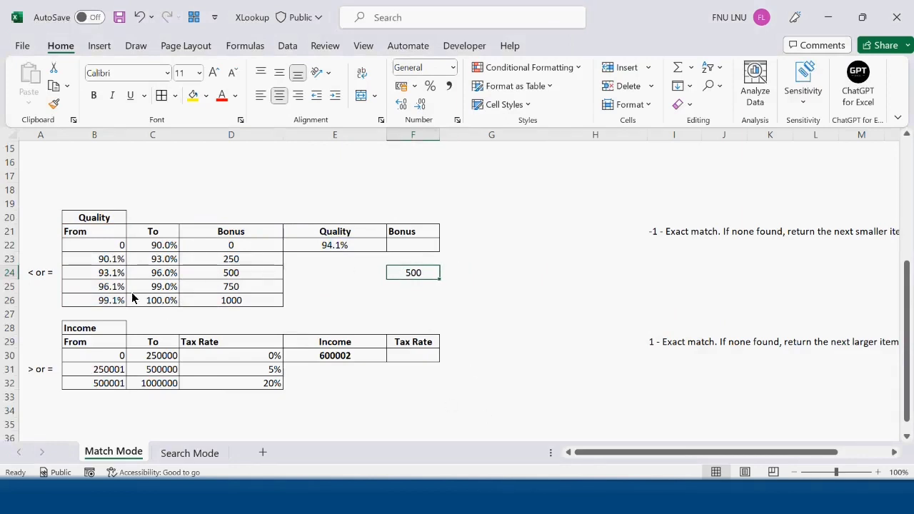
Change the Quality value in E22 to 98.2%
{"action": "left_click_drag", "start_coordinate": [111, 275], "coordinate": [160, 274]}
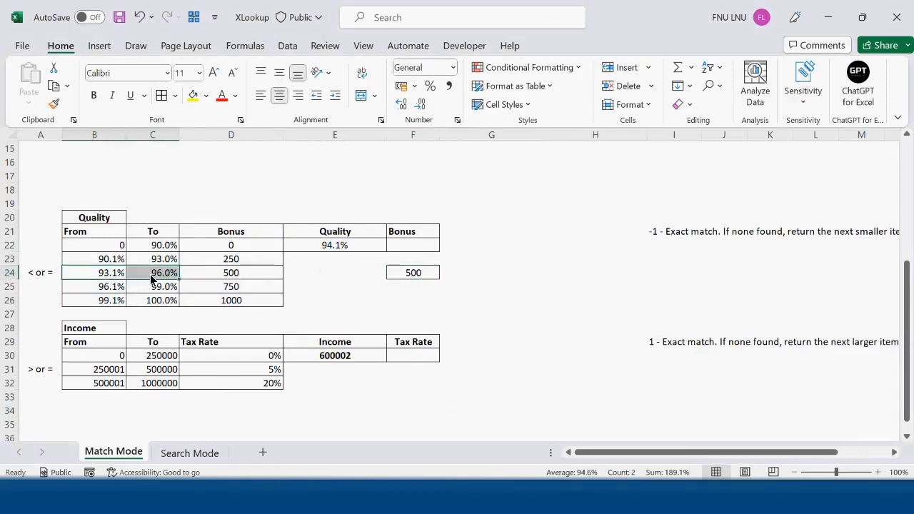
{"action": "left_click", "coordinate": [237, 276]}
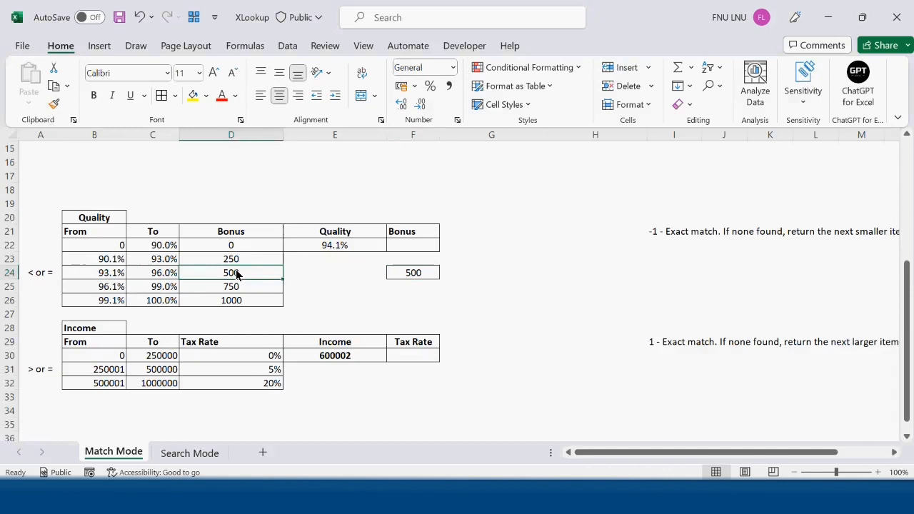
{"action": "left_click", "coordinate": [364, 250]}
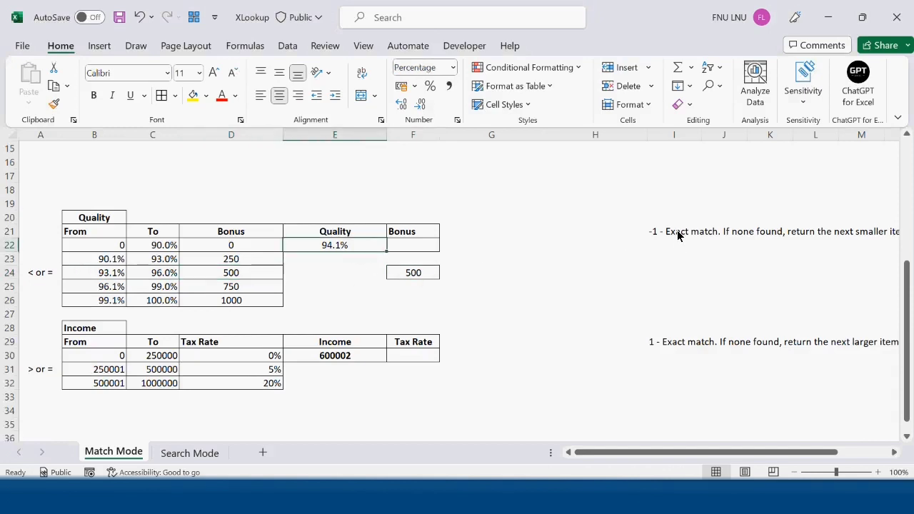
{"action": "type", "text": "98."}
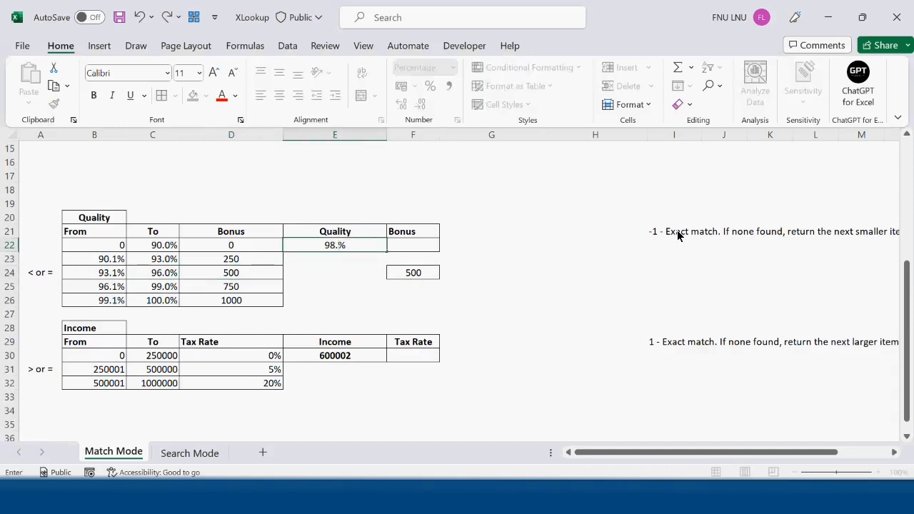
{"action": "type", "text": "2"}
{"action": "key", "text": "Return"}
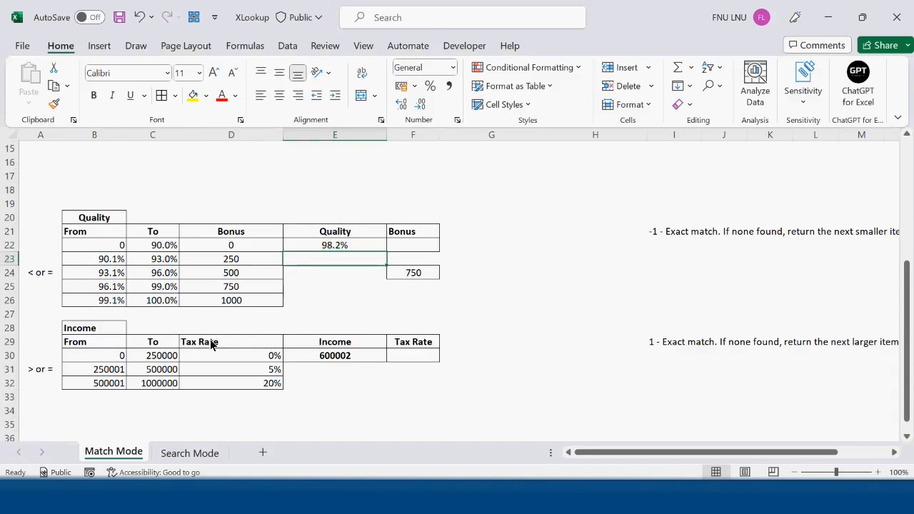
Inspect the 96.1%–99.0% bonus row and the XLOOKUP formula in F24
{"action": "left_click_drag", "start_coordinate": [108, 289], "coordinate": [153, 288]}
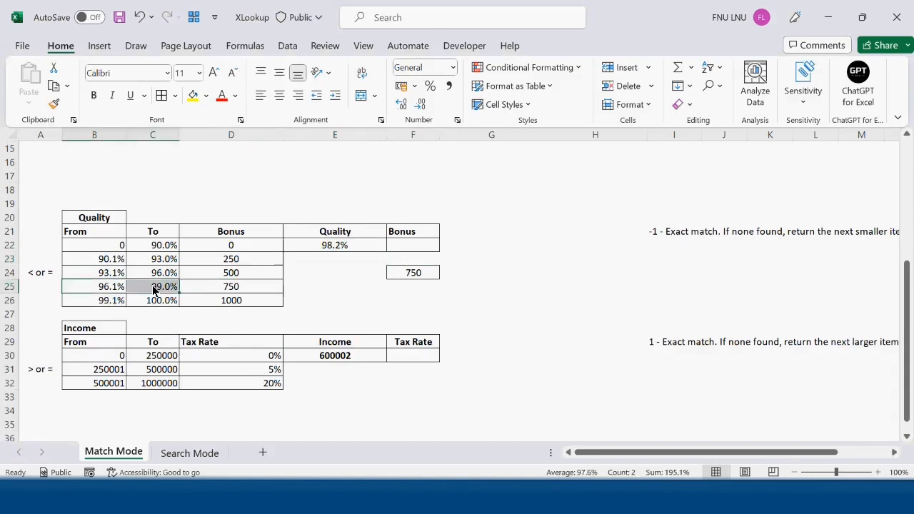
{"action": "left_click", "coordinate": [247, 286]}
{"action": "double_click", "coordinate": [423, 275]}
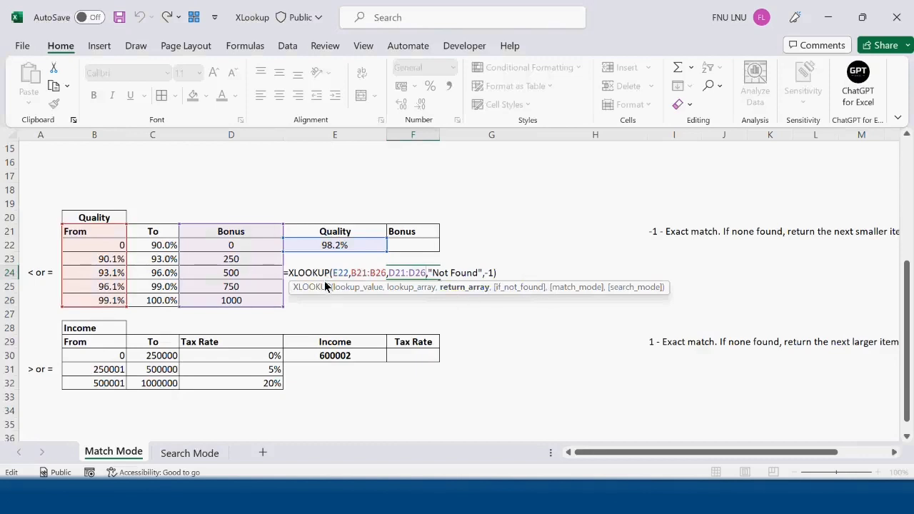
{"action": "key", "text": "Tab"}
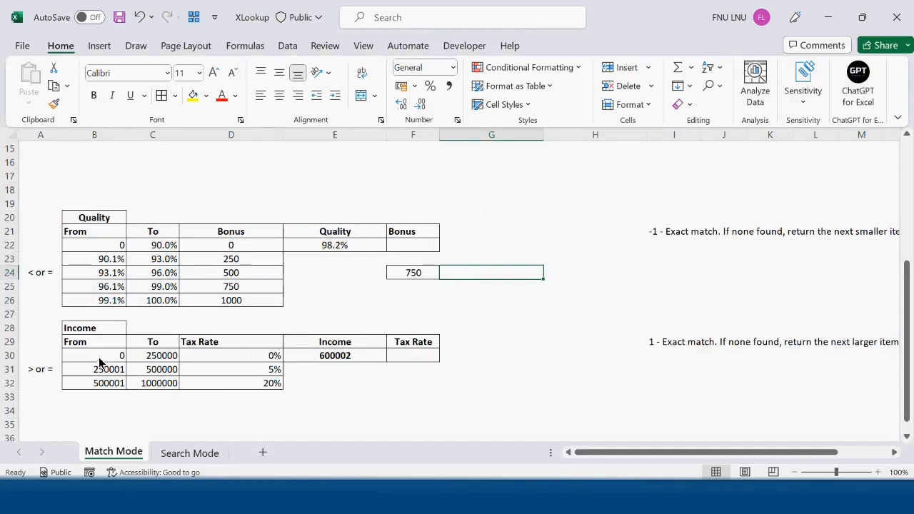
Review the Income table's From/To ranges and Tax Rate values
{"action": "left_click", "coordinate": [92, 333]}
{"action": "left_click", "coordinate": [211, 342]}
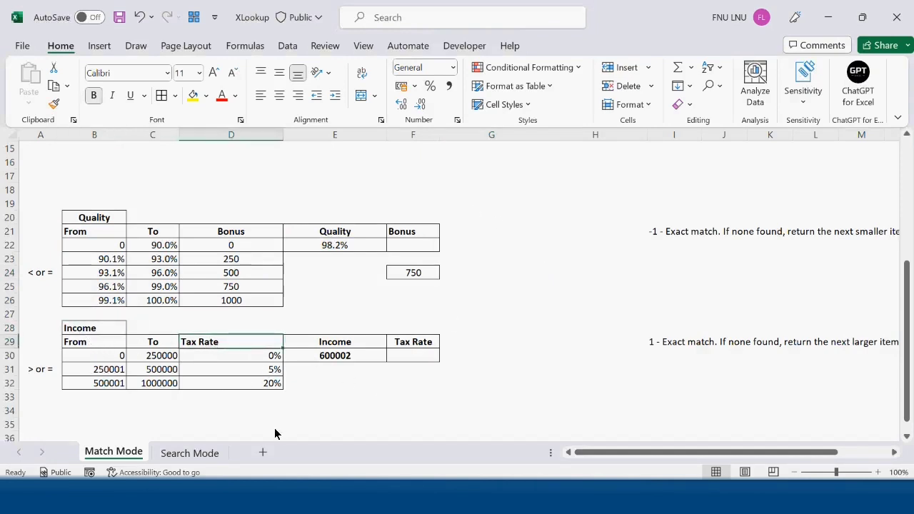
{"action": "left_click_drag", "start_coordinate": [107, 359], "coordinate": [172, 354]}
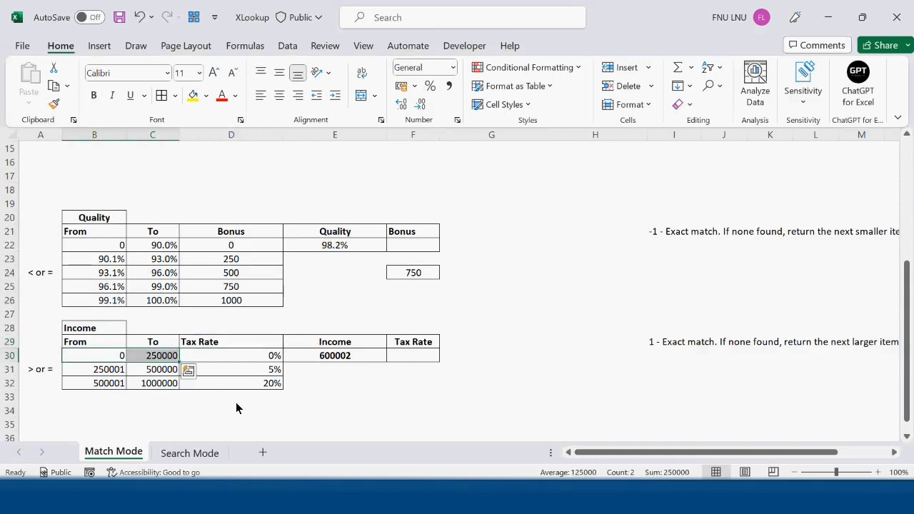
{"action": "left_click", "coordinate": [265, 361]}
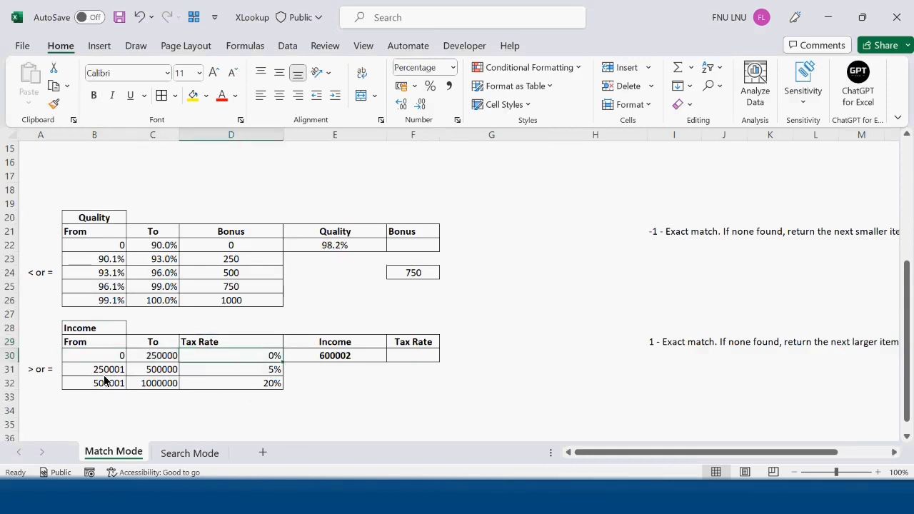
{"action": "left_click_drag", "start_coordinate": [105, 373], "coordinate": [152, 373]}
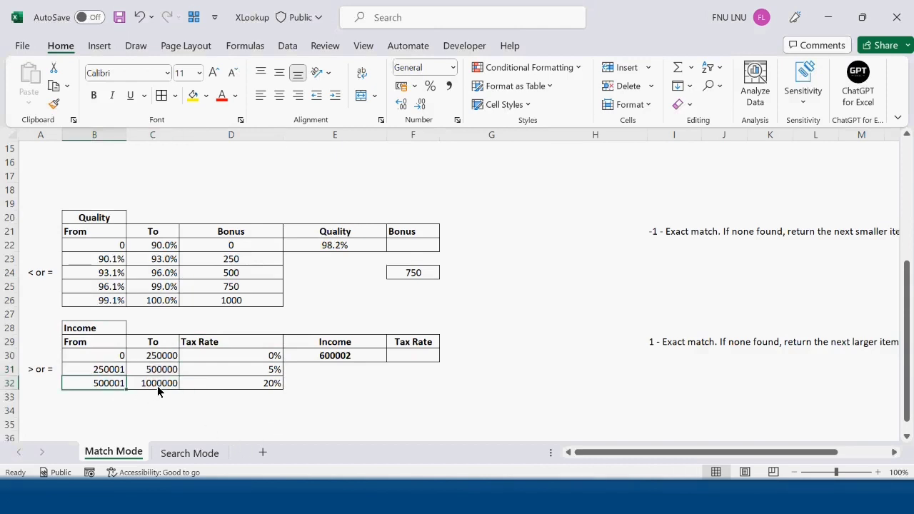
{"action": "left_click", "coordinate": [156, 386]}
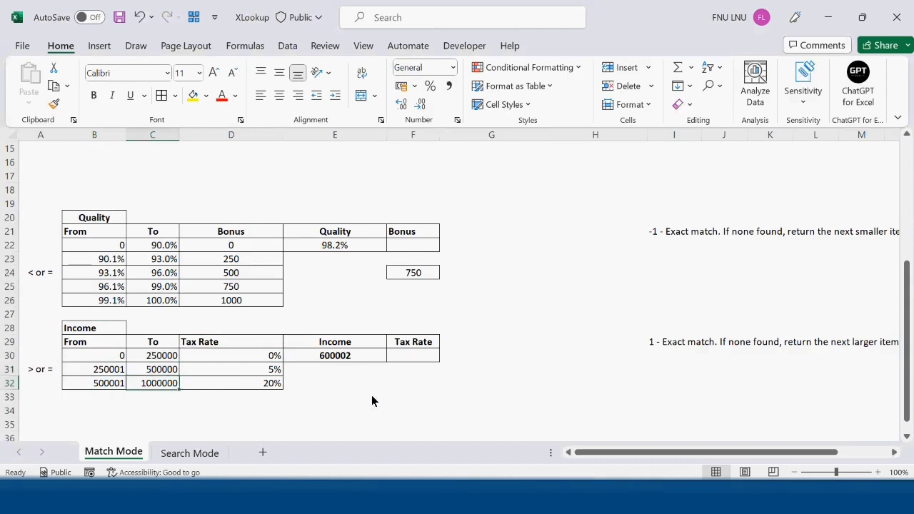
{"action": "left_click", "coordinate": [264, 384]}
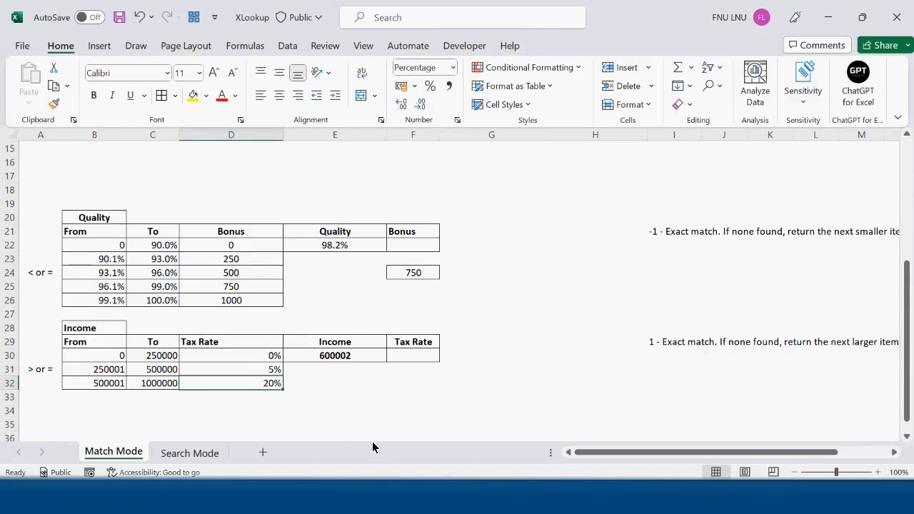
{"action": "left_click", "coordinate": [420, 356]}
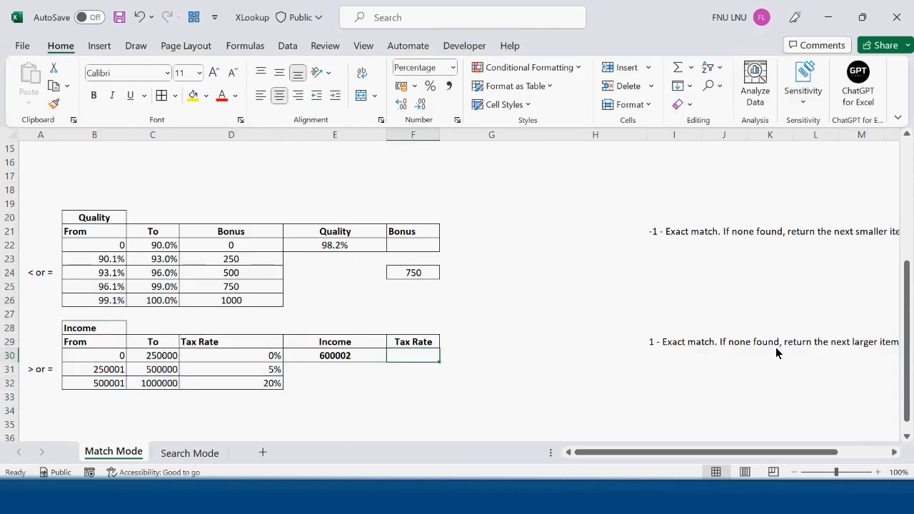
{"action": "left_click", "coordinate": [397, 374]}
{"action": "left_click", "coordinate": [348, 359]}
Start an XLOOKUP formula in F31 with E30 as lookup value, C29:C32 as lookup array and D29:D32 as return array
{"action": "left_click", "coordinate": [429, 373]}
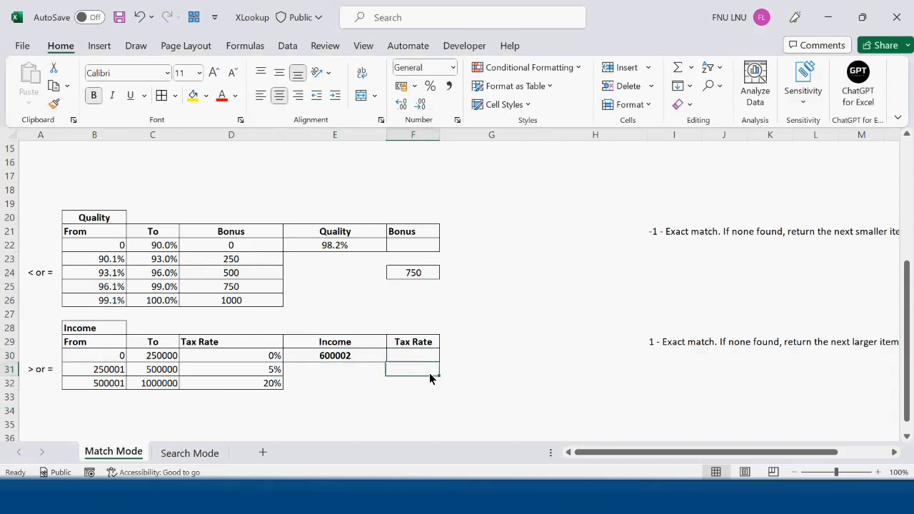
{"action": "type", "text": "="}
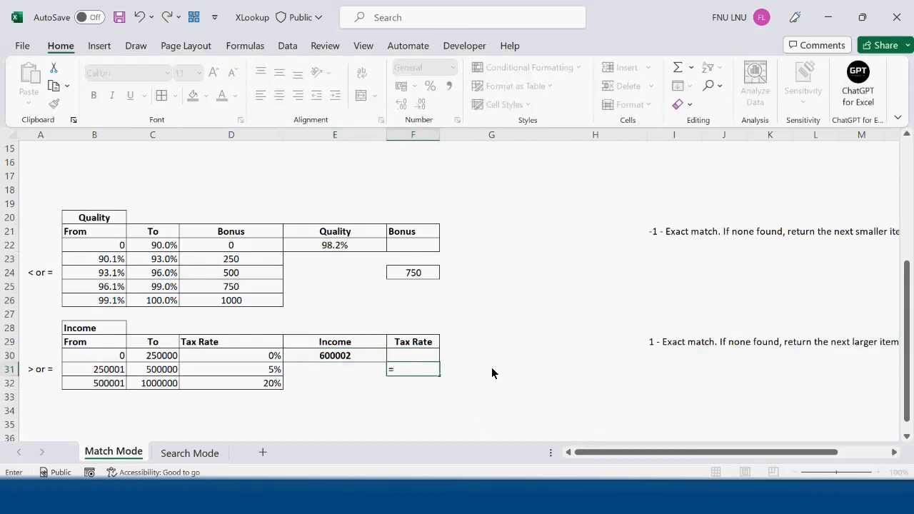
{"action": "type", "text": "xl"}
{"action": "key", "text": "Tab"}
{"action": "left_click", "coordinate": [343, 355]}
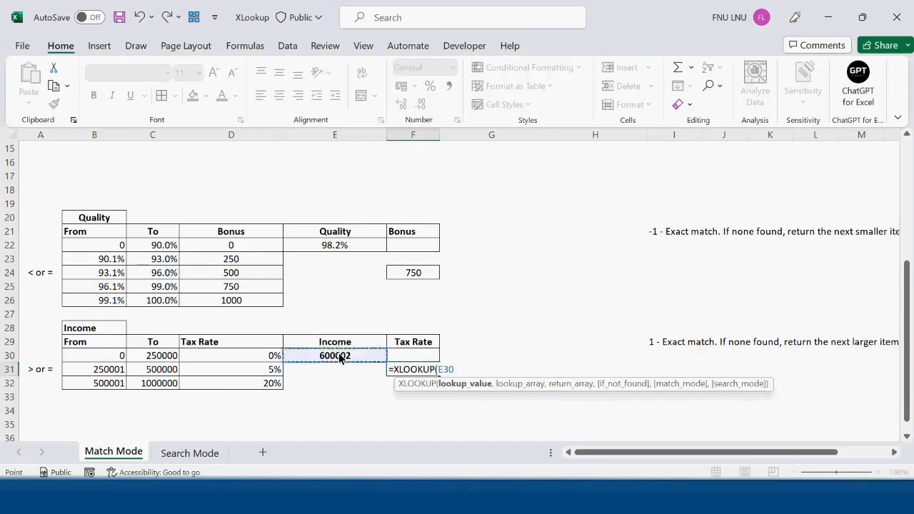
{"action": "type", "text": ","}
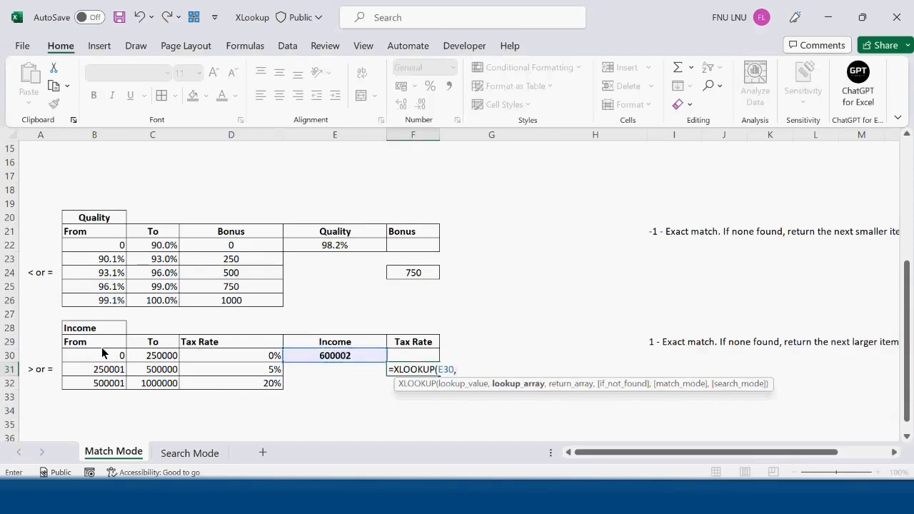
{"action": "left_click_drag", "start_coordinate": [99, 342], "coordinate": [107, 384]}
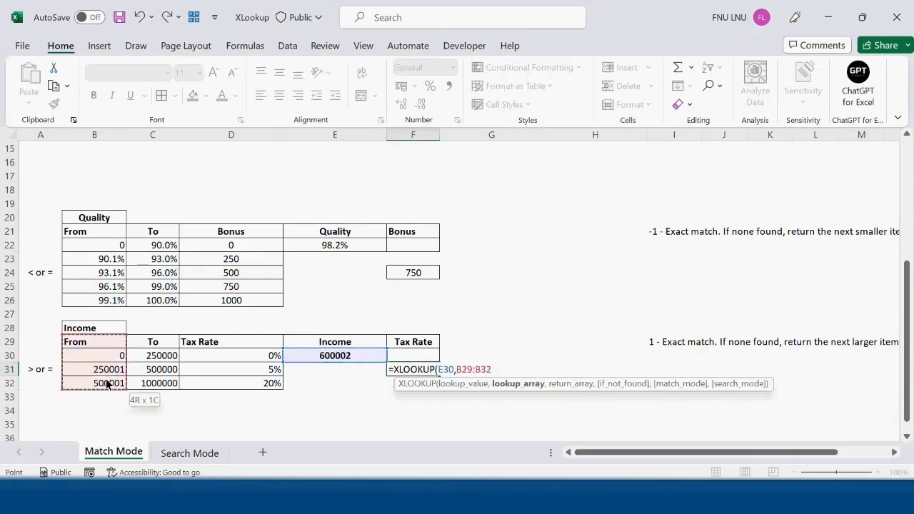
{"action": "left_click_drag", "start_coordinate": [153, 346], "coordinate": [164, 389]}
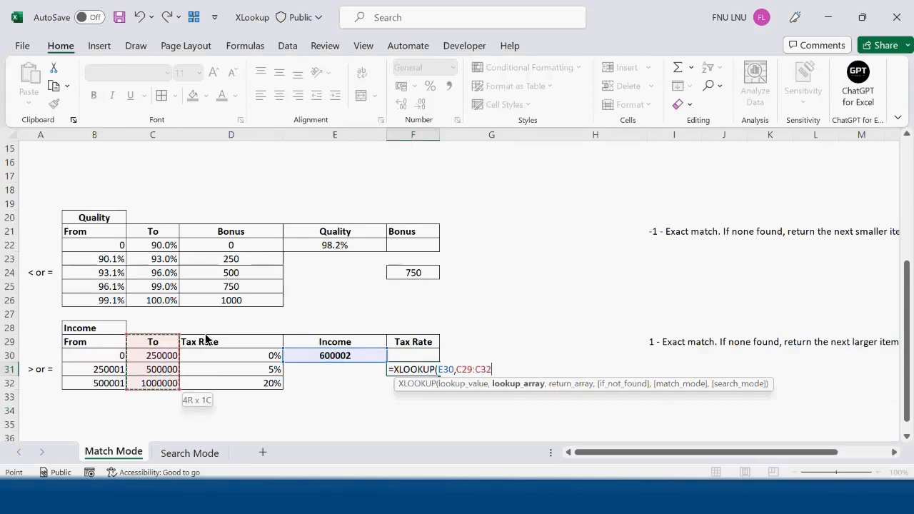
{"action": "type", "text": ","}
{"action": "left_click_drag", "start_coordinate": [246, 341], "coordinate": [251, 384]}
Finish the F31 formula with "Not Found" as the if-not-found text and match mode 1, exact match or next larger item
{"action": "type", "text": ","}
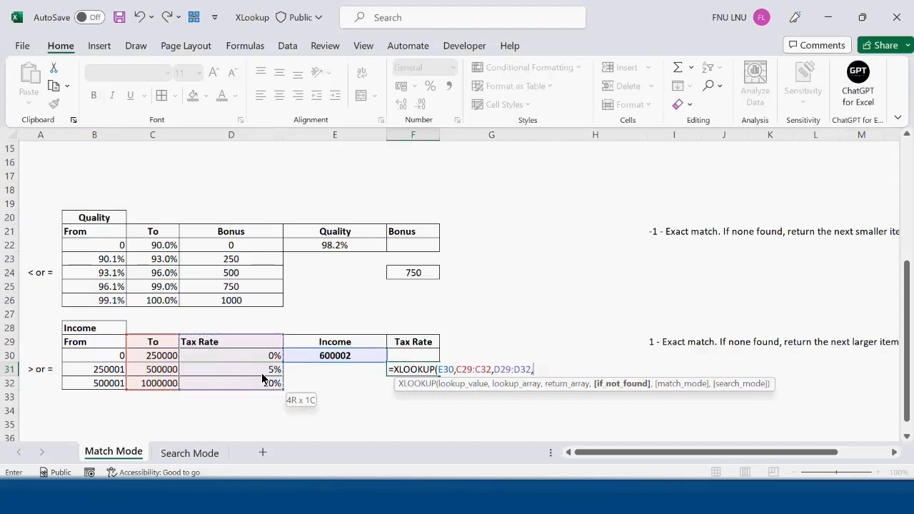
{"action": "type", "text": "\"Not Found\","}
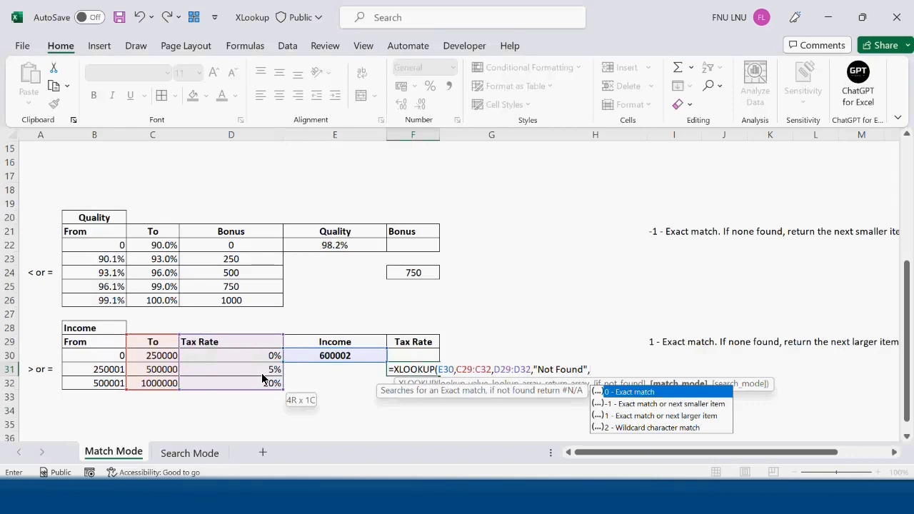
{"action": "type", "text": ","}
{"action": "key", "text": "BackSpace"}
{"action": "left_click", "coordinate": [705, 421]}
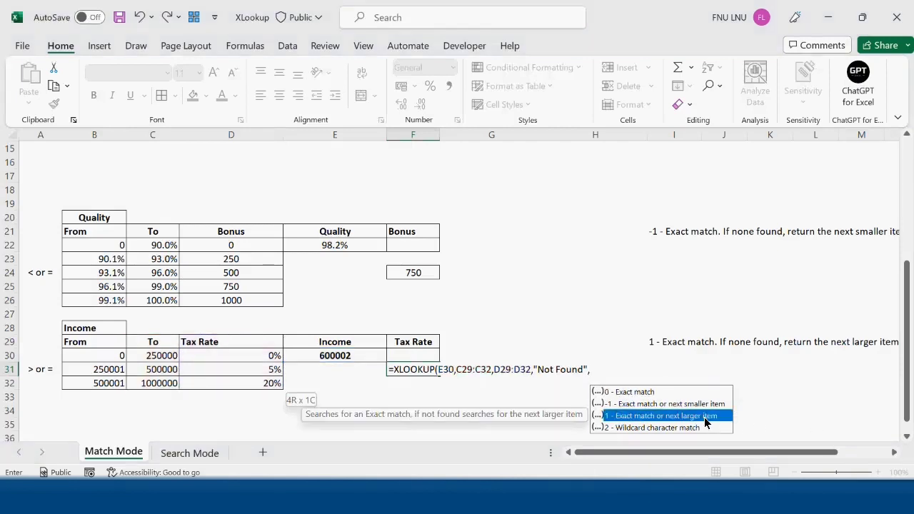
{"action": "double_click", "coordinate": [705, 416]}
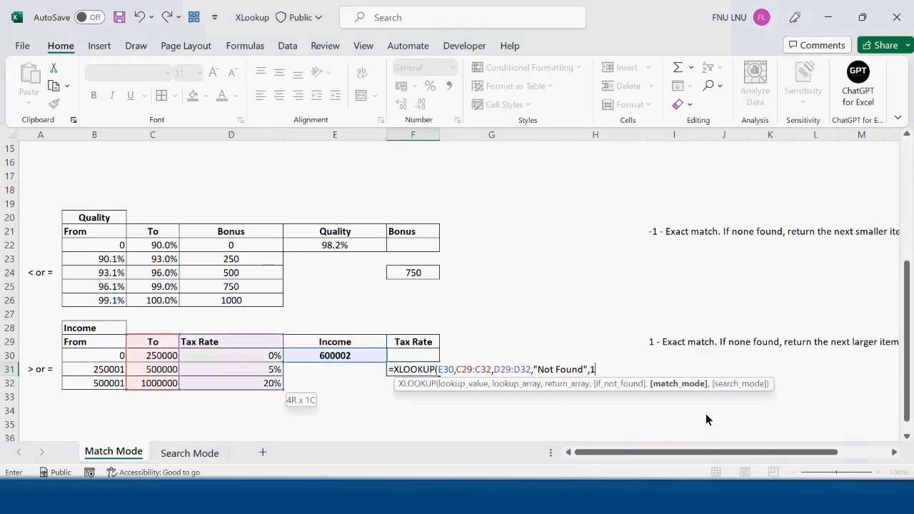
{"action": "type", "text": ")"}
{"action": "key", "text": "ctrl+Return"}
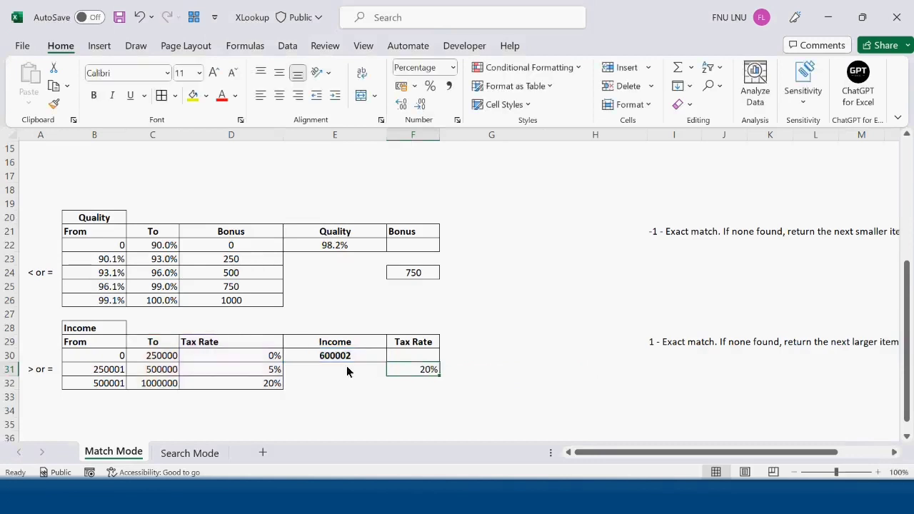
Change the Income value in E30 to 300099
{"action": "left_click", "coordinate": [347, 358]}
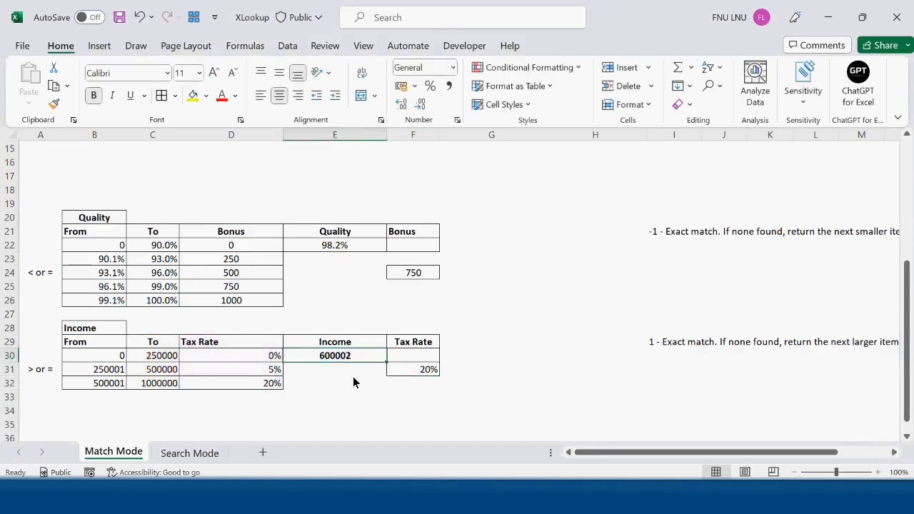
{"action": "left_click_drag", "start_coordinate": [109, 382], "coordinate": [163, 382]}
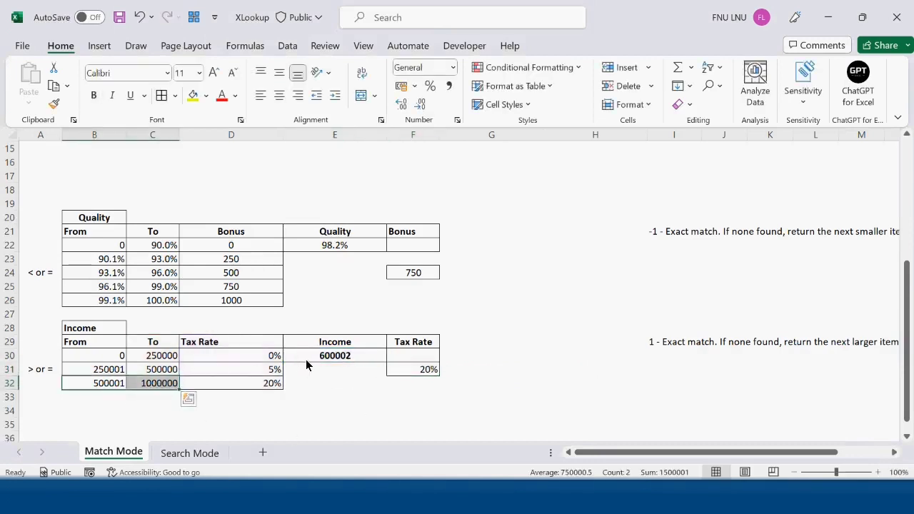
{"action": "left_click", "coordinate": [326, 359]}
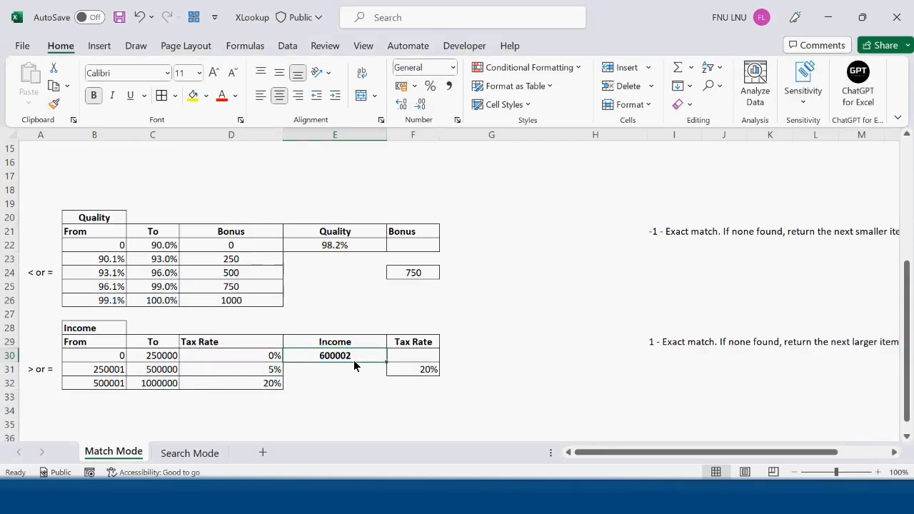
{"action": "type", "text": "300"}
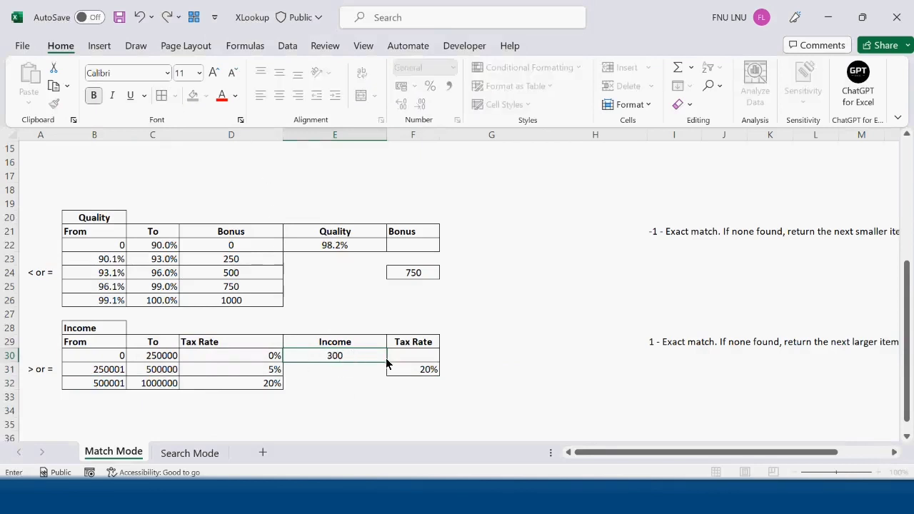
{"action": "type", "text": "00"}
{"action": "key", "text": "BackSpace"}
{"action": "type", "text": "99"}
{"action": "key", "text": "Return"}
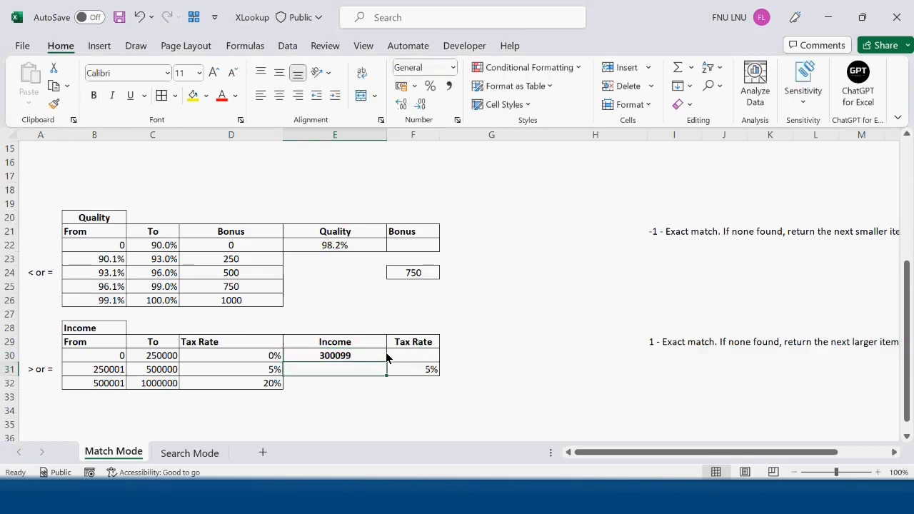
Change the Income value in E30 to 100000
{"action": "left_click_drag", "start_coordinate": [107, 374], "coordinate": [247, 382]}
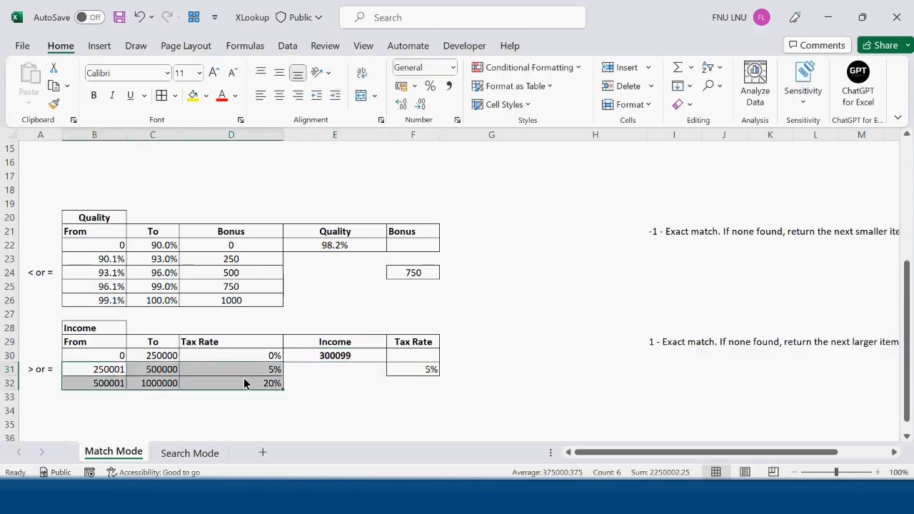
{"action": "left_click", "coordinate": [333, 359]}
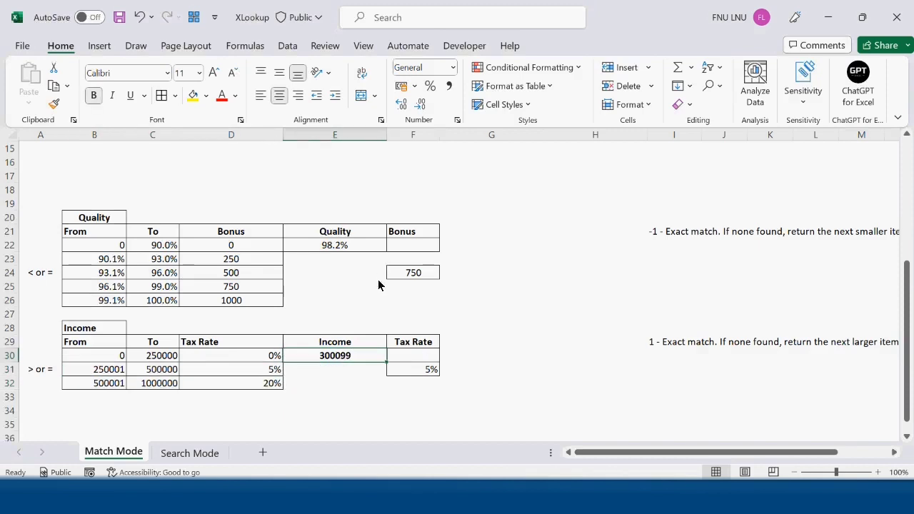
{"action": "type", "text": "1000"}
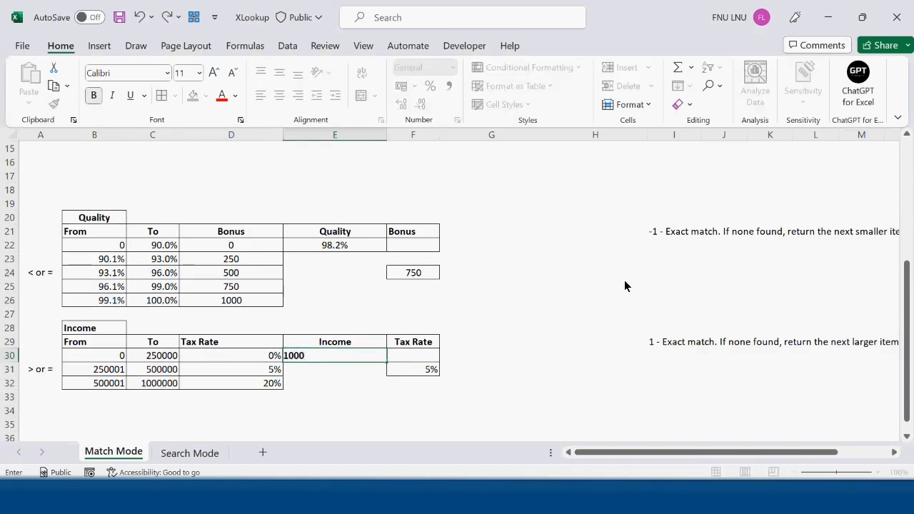
{"action": "type", "text": "00"}
{"action": "key", "text": "Return"}
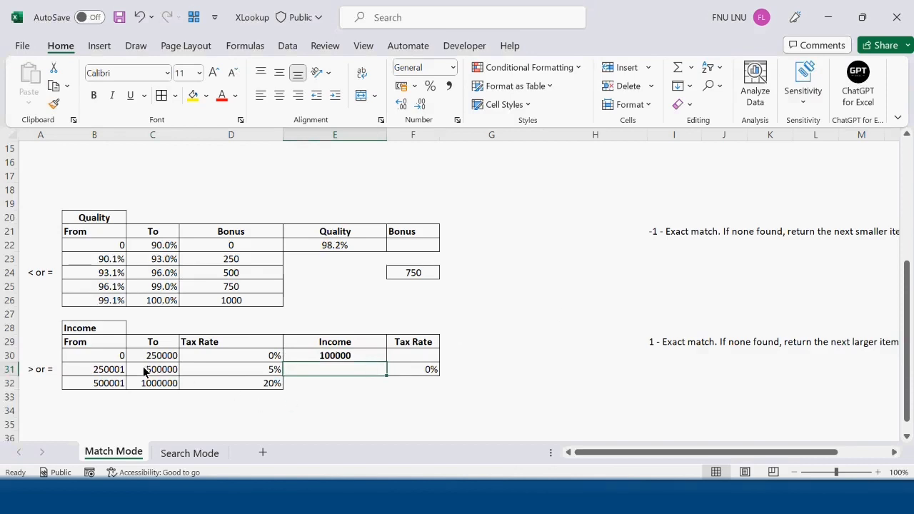
Compare the 0–250000 tax row with the XLOOKUP formulas in F31 and F24
{"action": "left_click_drag", "start_coordinate": [122, 356], "coordinate": [244, 359]}
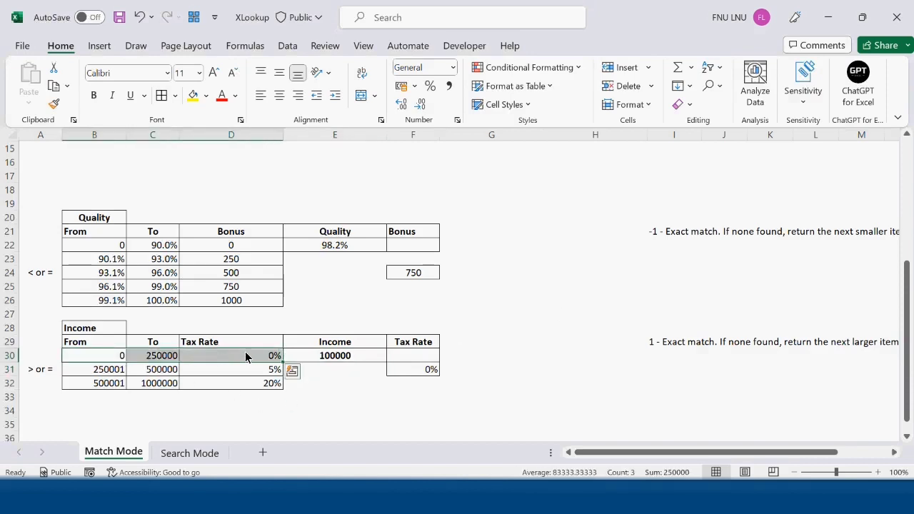
{"action": "left_click", "coordinate": [406, 370]}
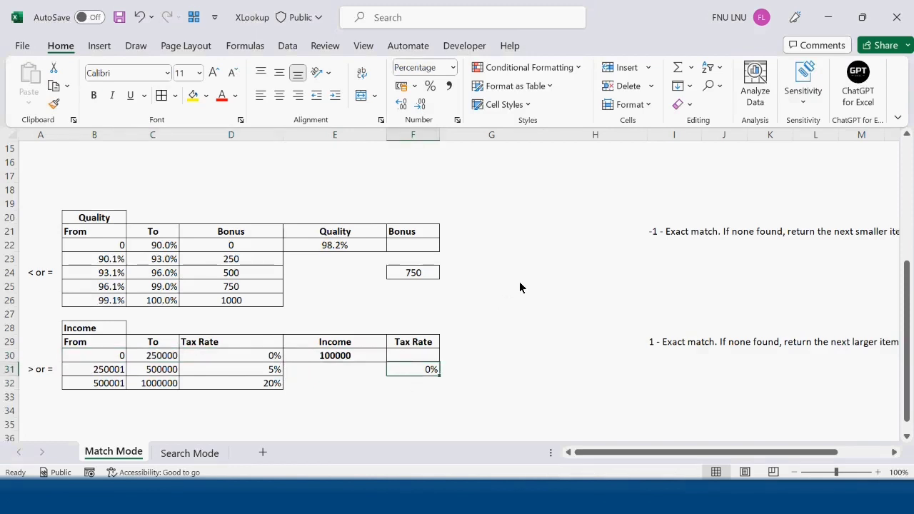
{"action": "double_click", "coordinate": [413, 370]}
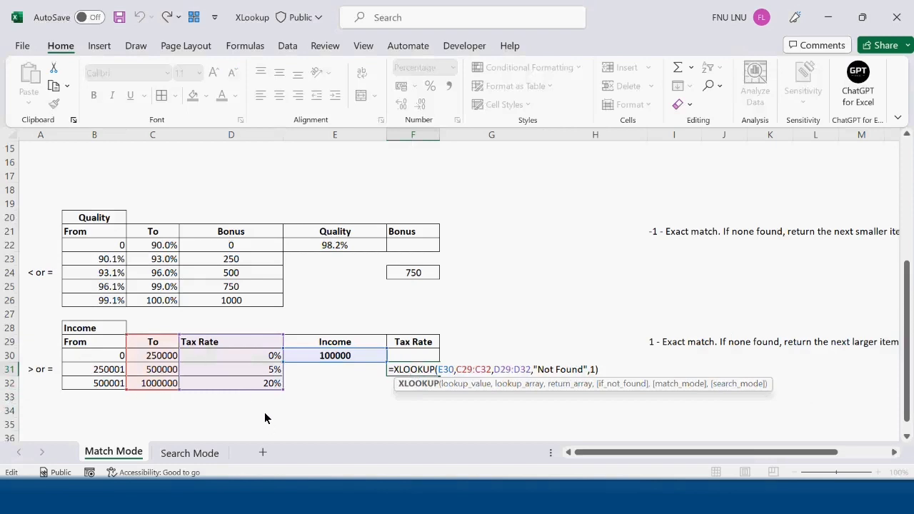
{"action": "key", "text": "Tab"}
{"action": "double_click", "coordinate": [413, 273]}
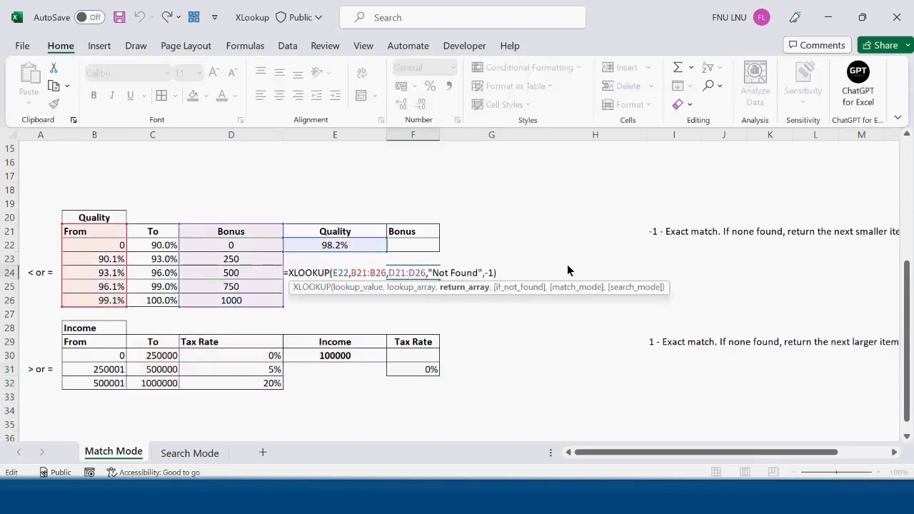
{"action": "key", "text": "Tab"}
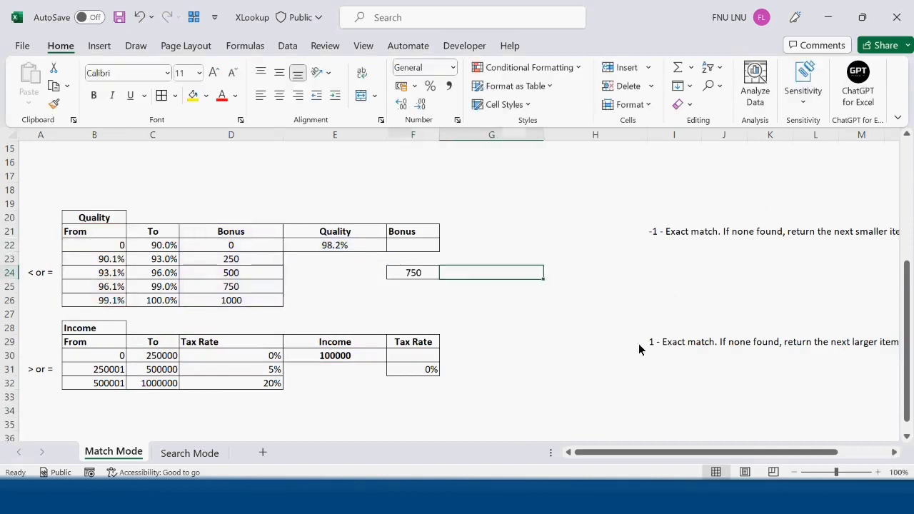